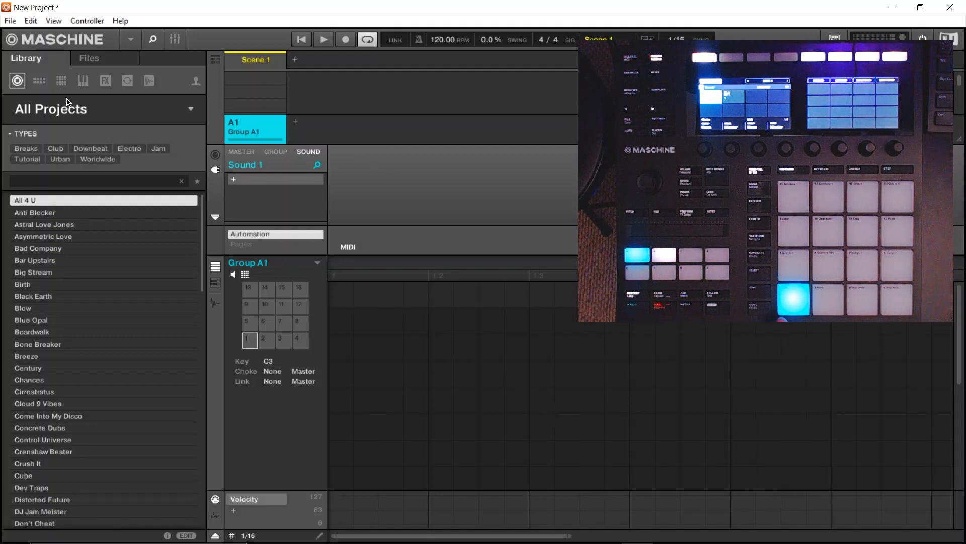
click(54, 21)
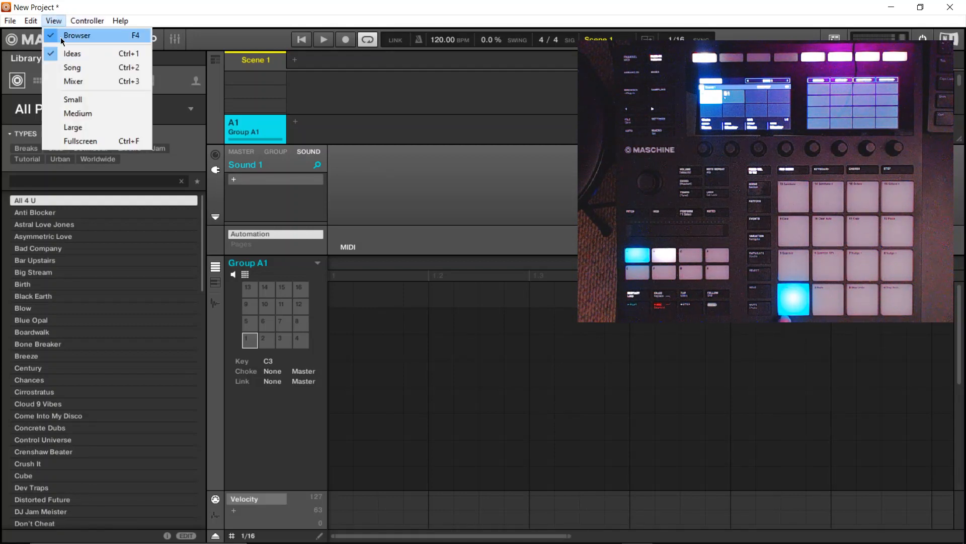
click(54, 21)
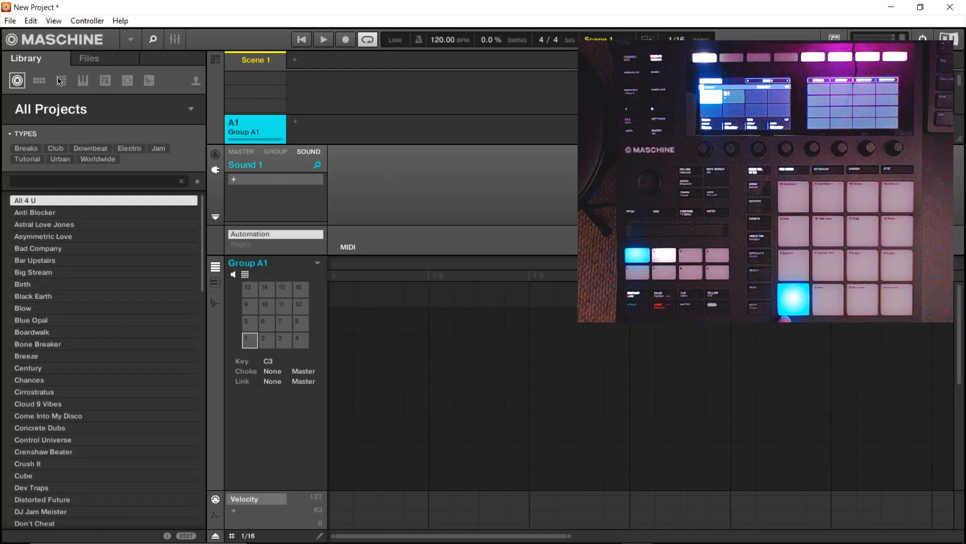
- Browse the file system to the Exports folder under Documents, Native Instruments, Maschine 2
click(89, 59)
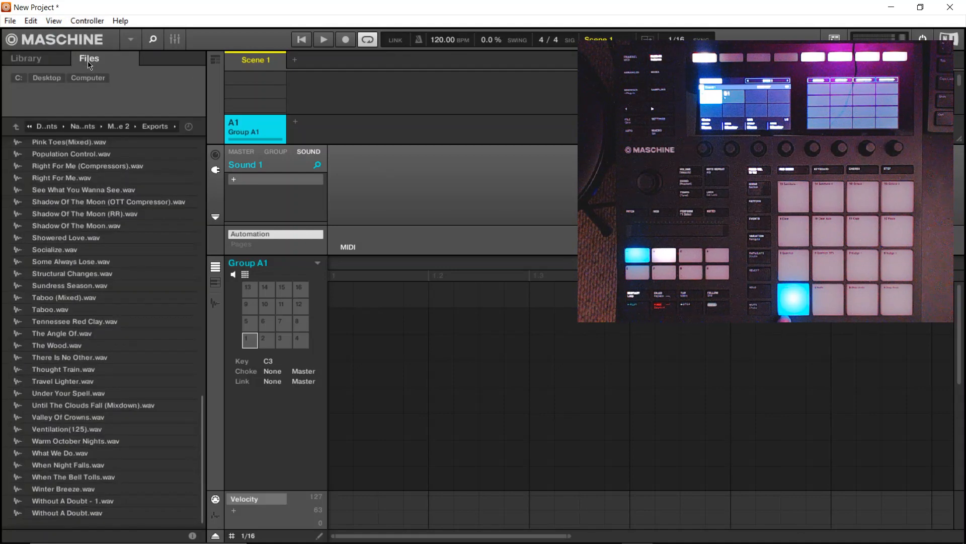
click(54, 129)
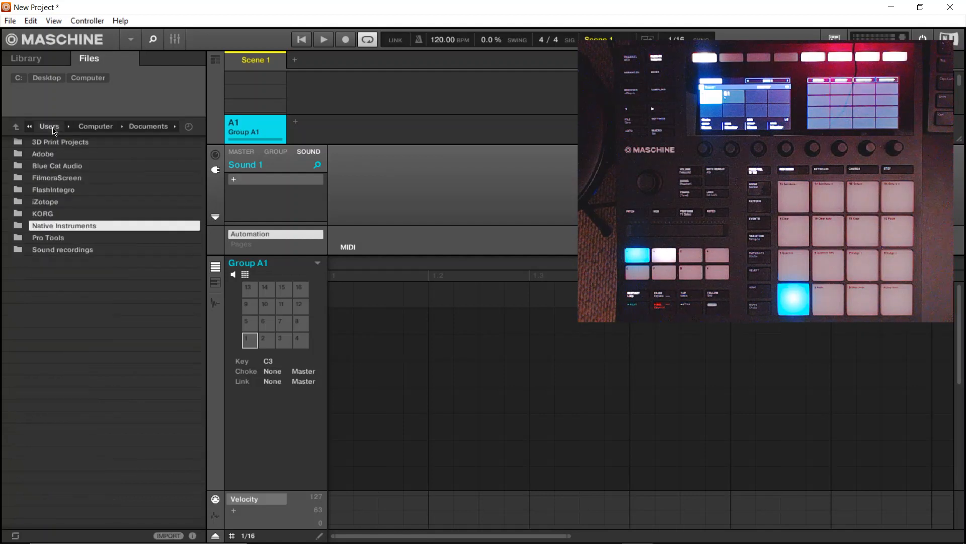
double_click(71, 227)
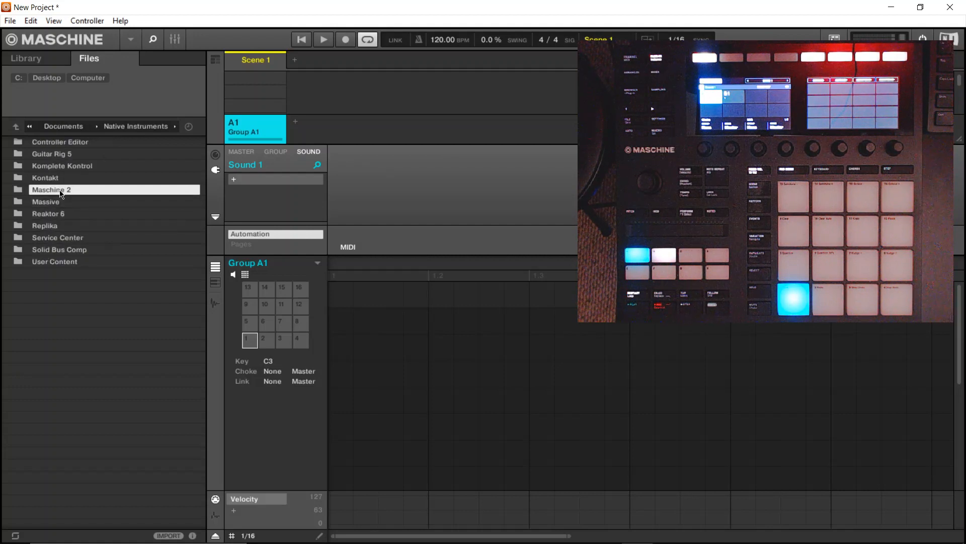
double_click(65, 190)
double_click(50, 154)
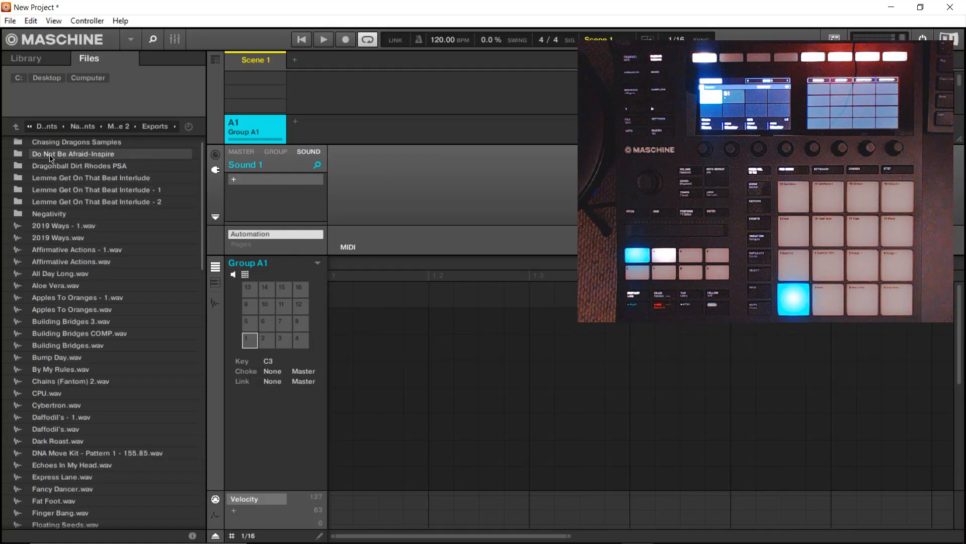
- Show Group A1's sounds as a list and load Shadow Of The Moon (OTT Compressor).wav into the first sound slot
scroll(65, 182, down, 3)
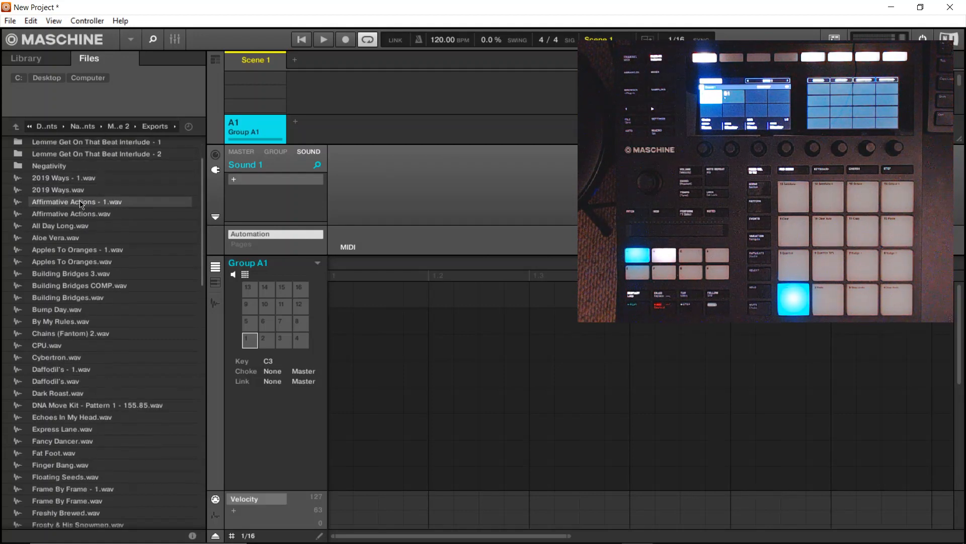
scroll(67, 191, down, 13)
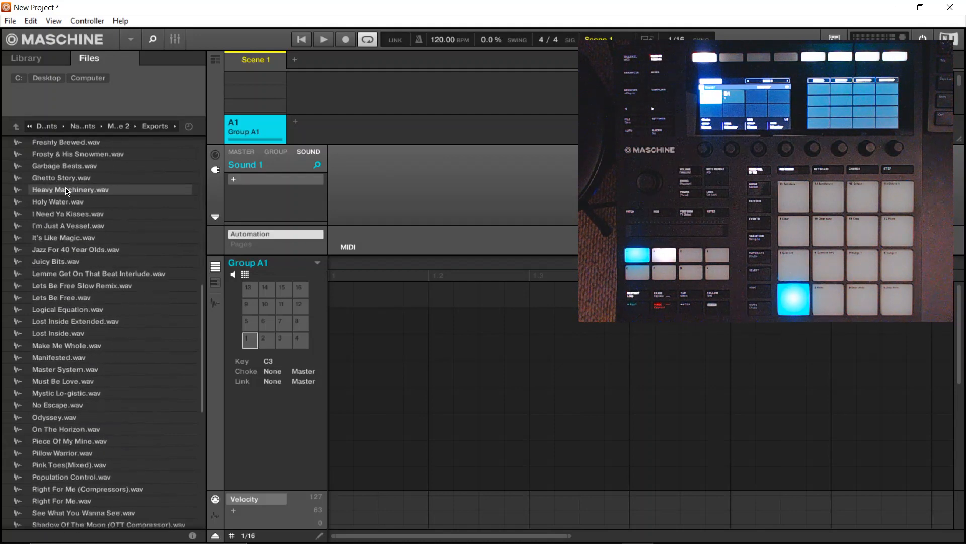
scroll(67, 190, down, 1)
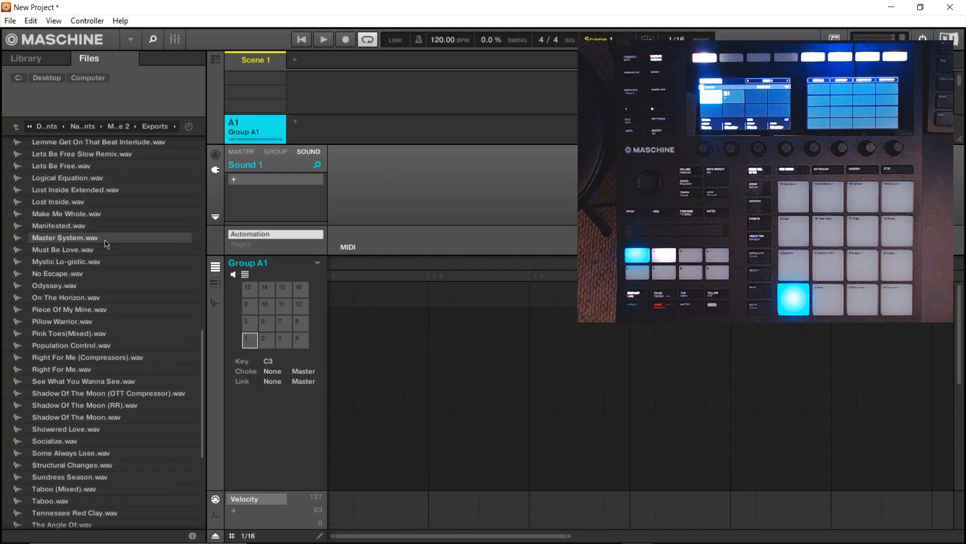
scroll(108, 219, down, 5)
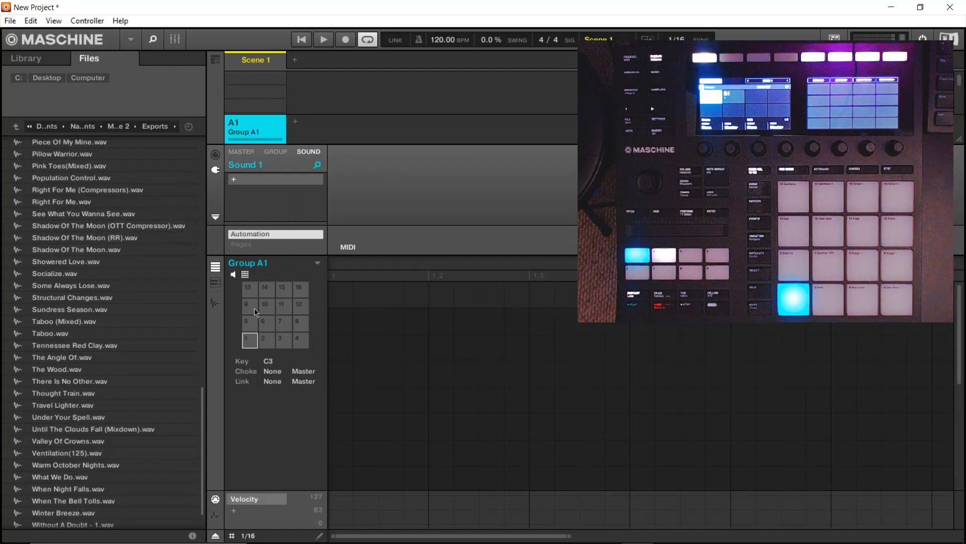
click(243, 274)
scroll(282, 342, down, 3)
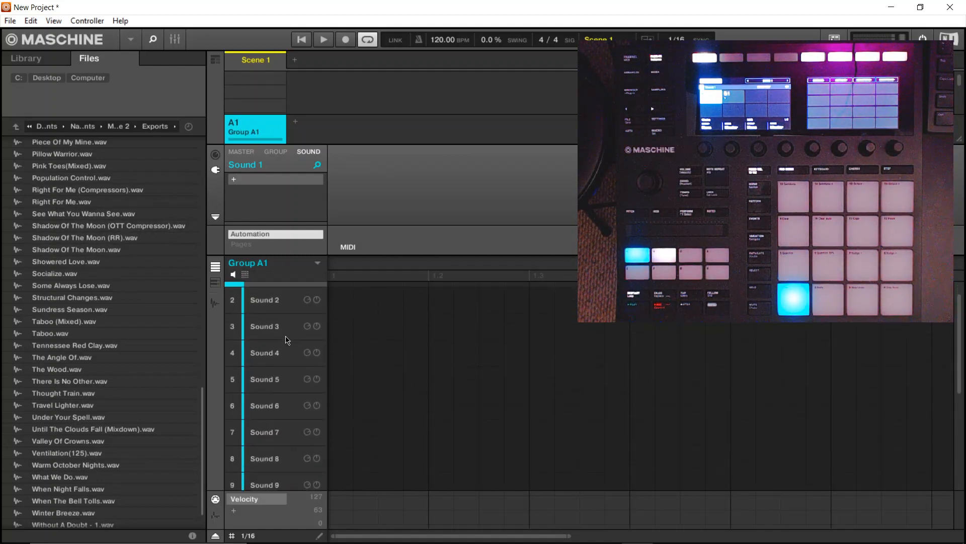
scroll(281, 346, up, 3)
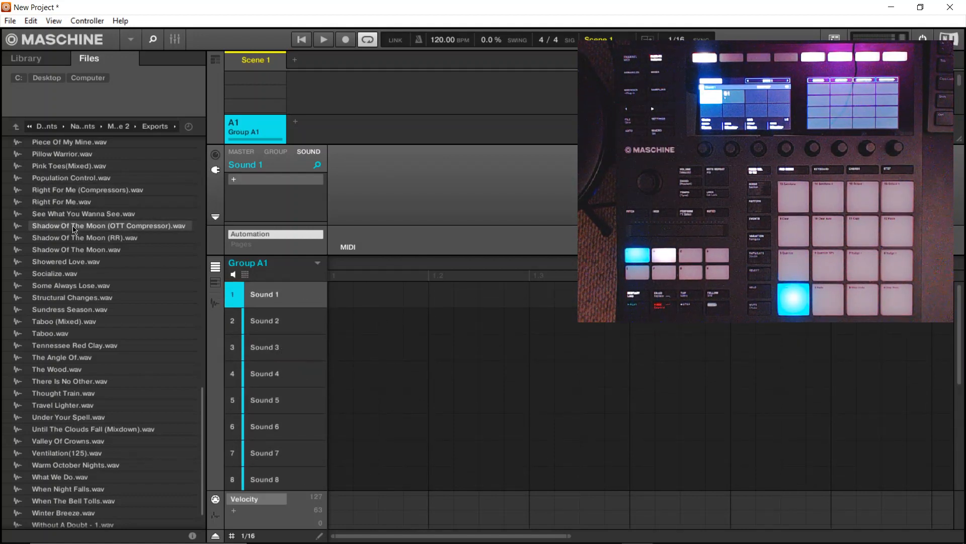
drag(77, 225, 258, 289)
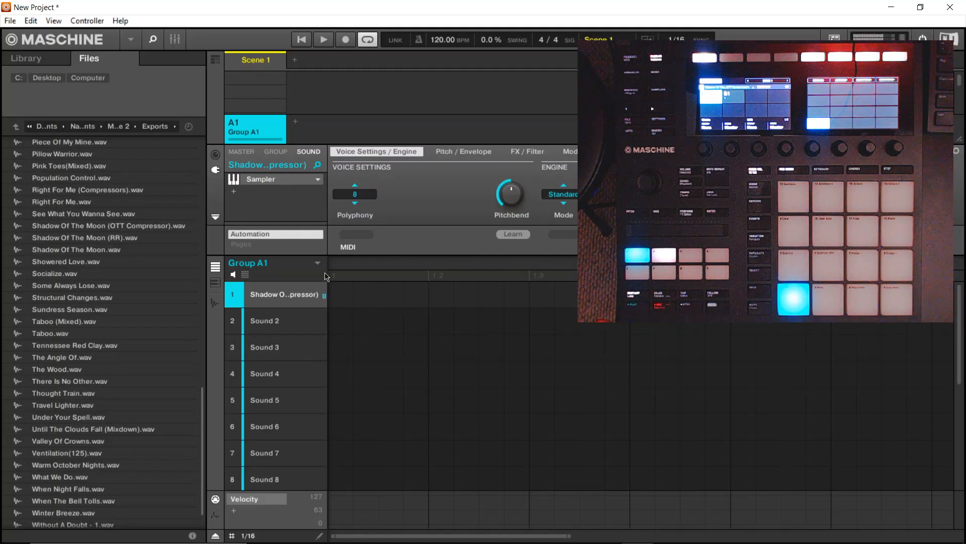
- Display the loaded sample's waveform for editing and set its sampler polyphony to 1
click(215, 304)
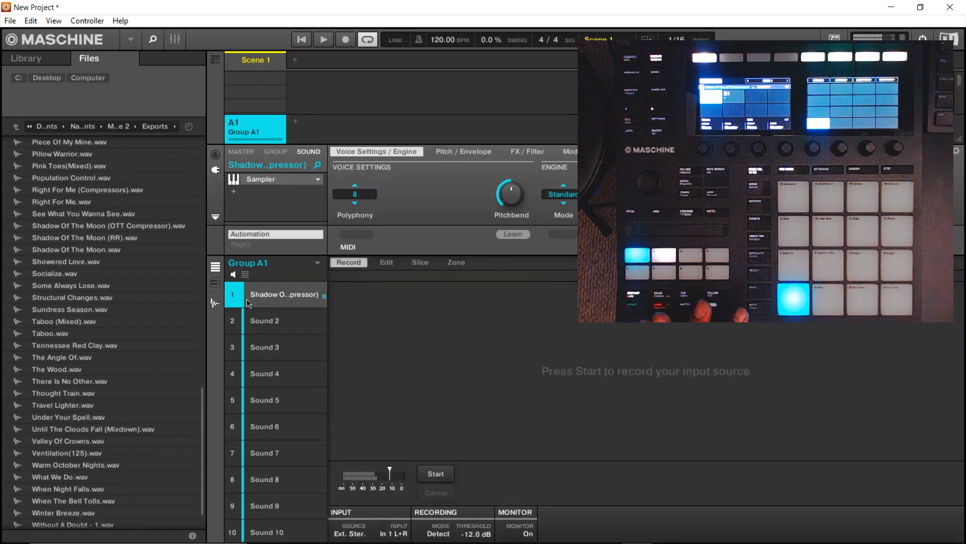
click(385, 263)
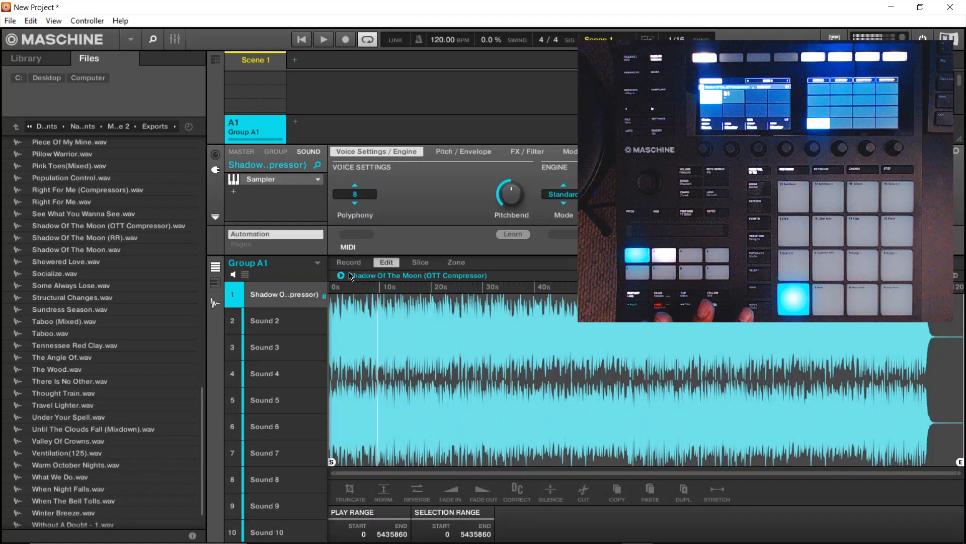
click(356, 199)
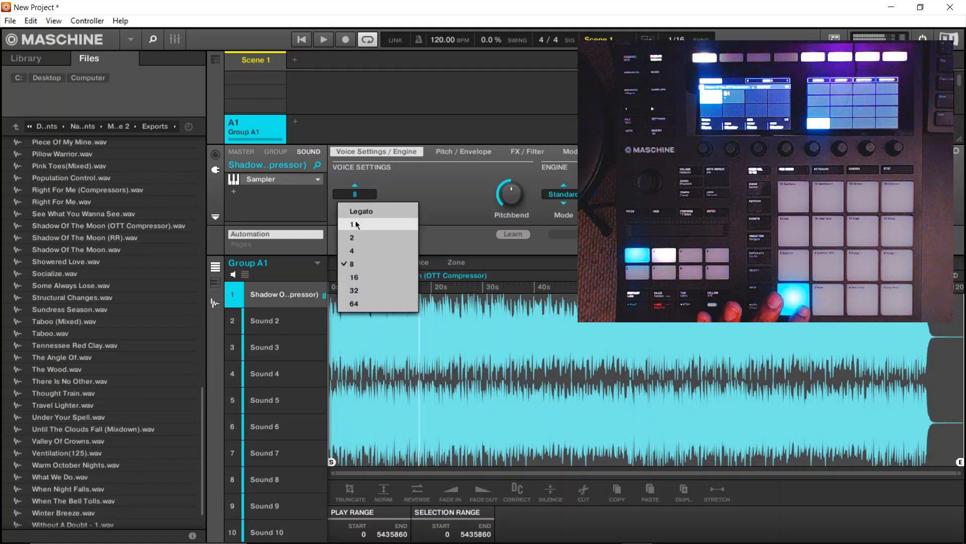
click(356, 224)
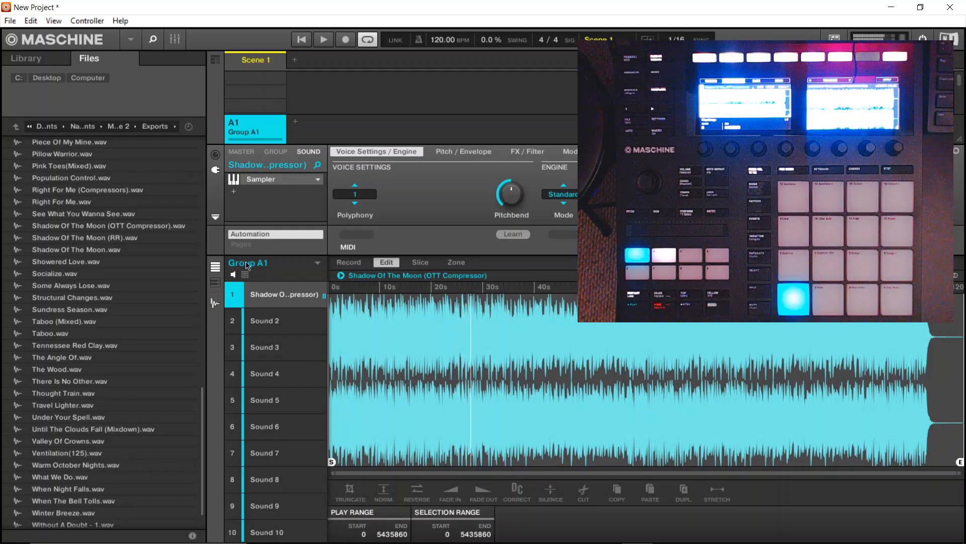
- Switch Group A1 to pad view and assign choke group 1 to pad 1 and the empty pad 16
click(245, 274)
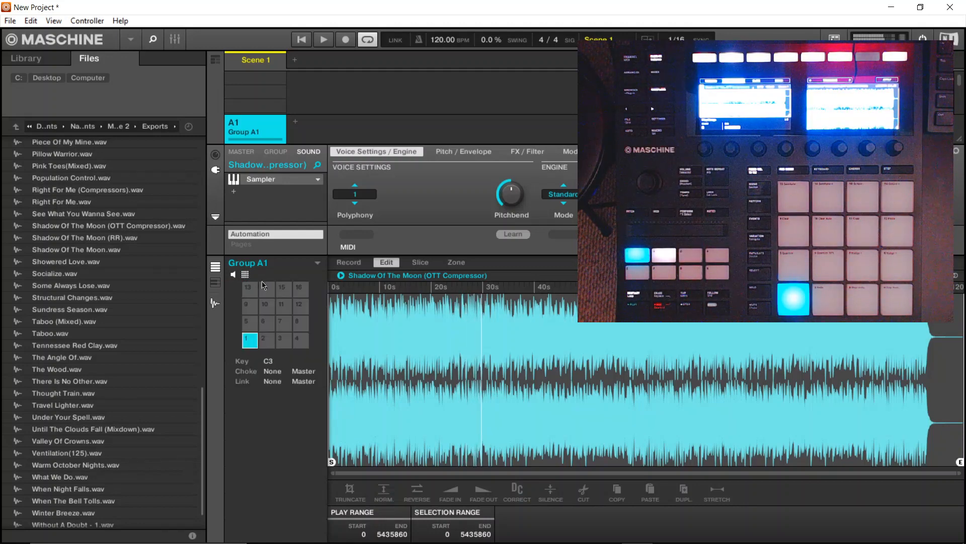
click(278, 375)
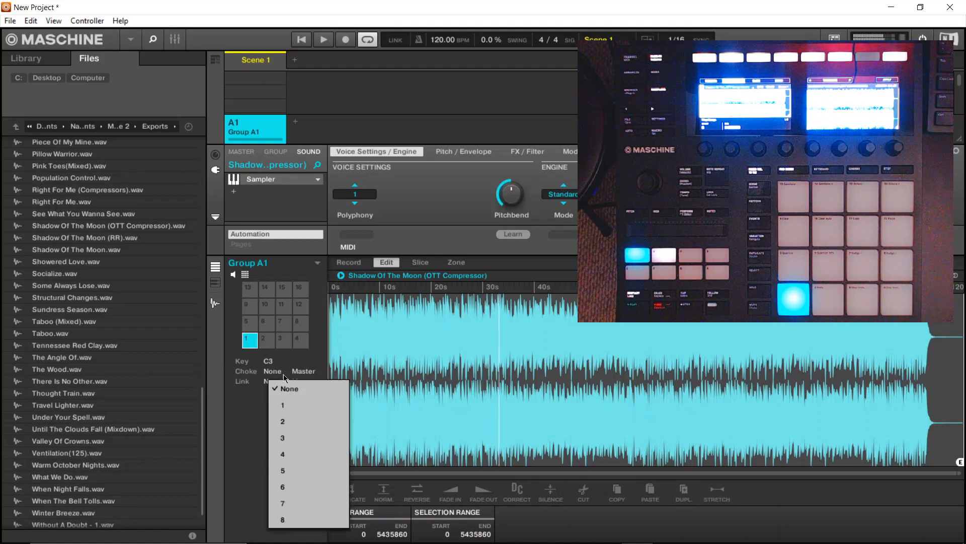
click(285, 405)
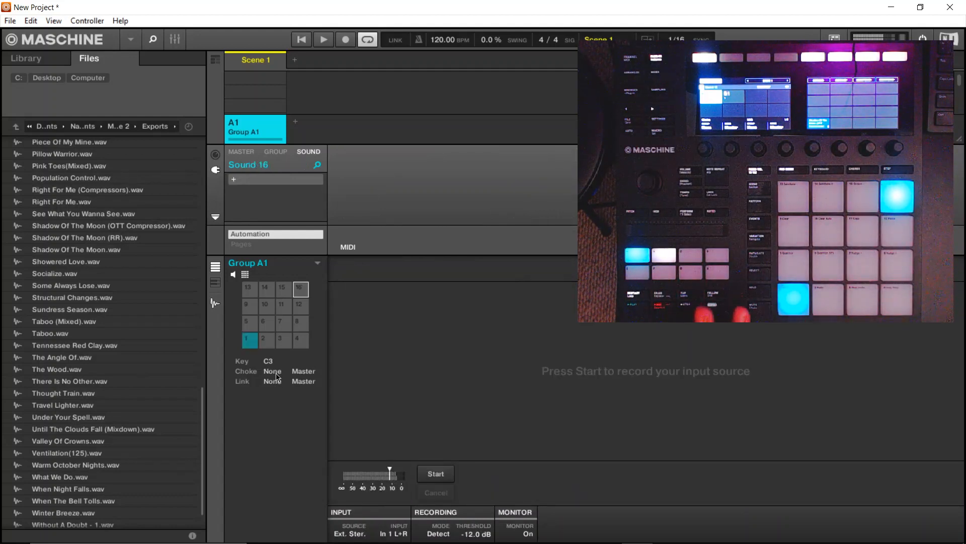
click(274, 381)
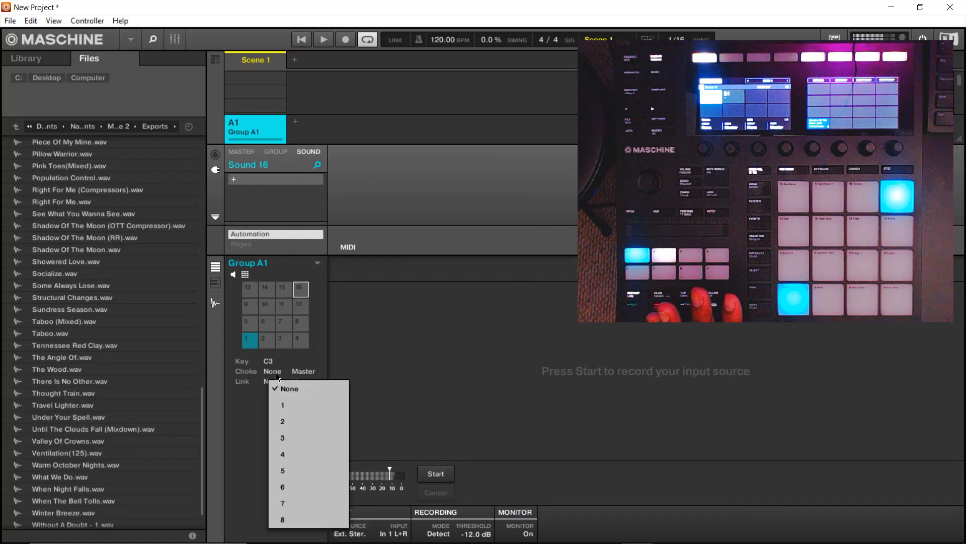
click(285, 404)
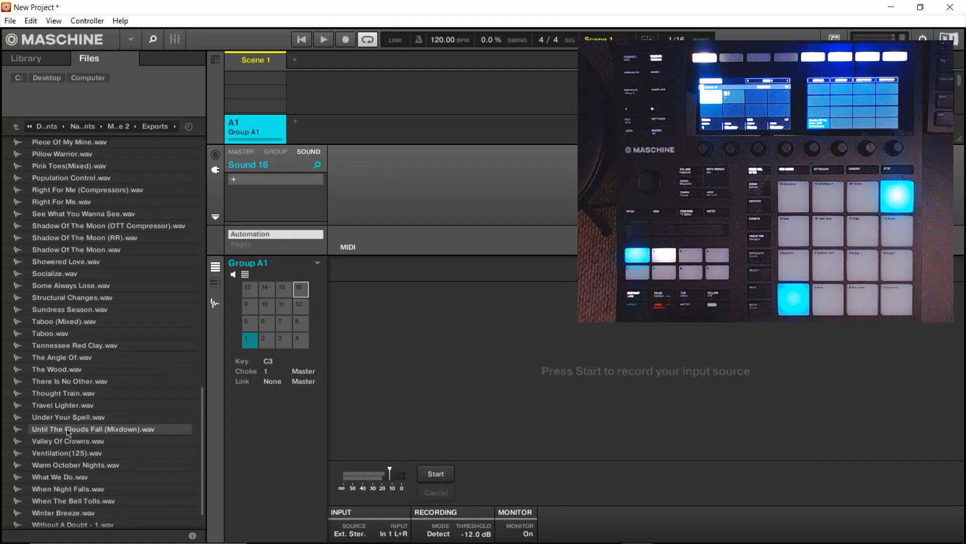
- Load Until The Clouds Fall (Mixdown).wav onto pad 2 with choke group 1 and polyphony 1
drag(68, 432, 270, 344)
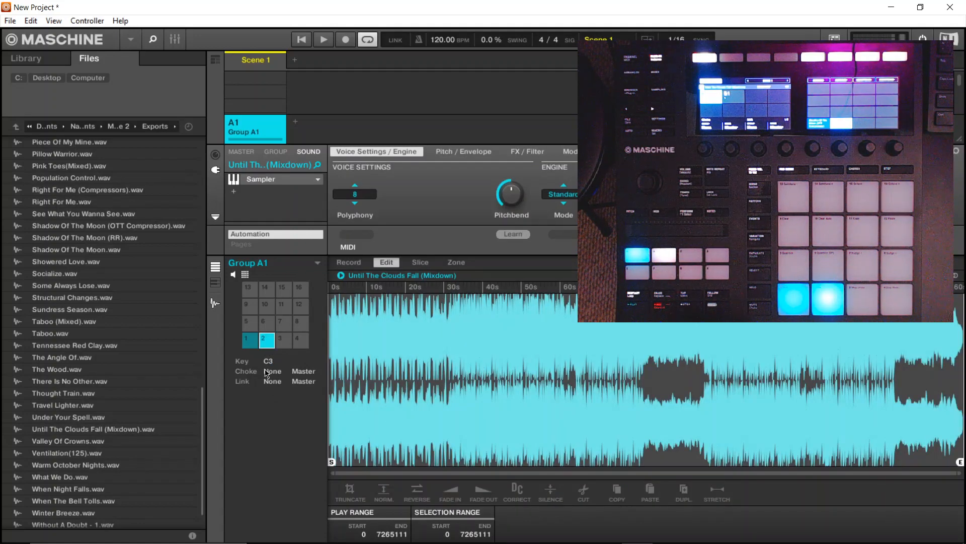
click(273, 374)
click(288, 405)
click(364, 197)
click(360, 222)
- Load Under Your Spell.wav onto pad 3 and Thought Train.wav onto pad 4
drag(71, 418, 280, 342)
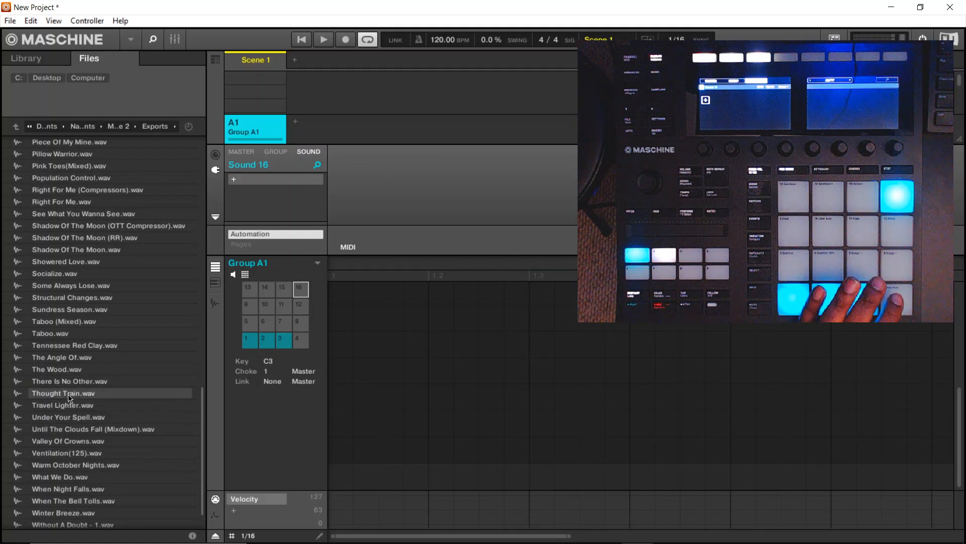
drag(69, 398, 298, 342)
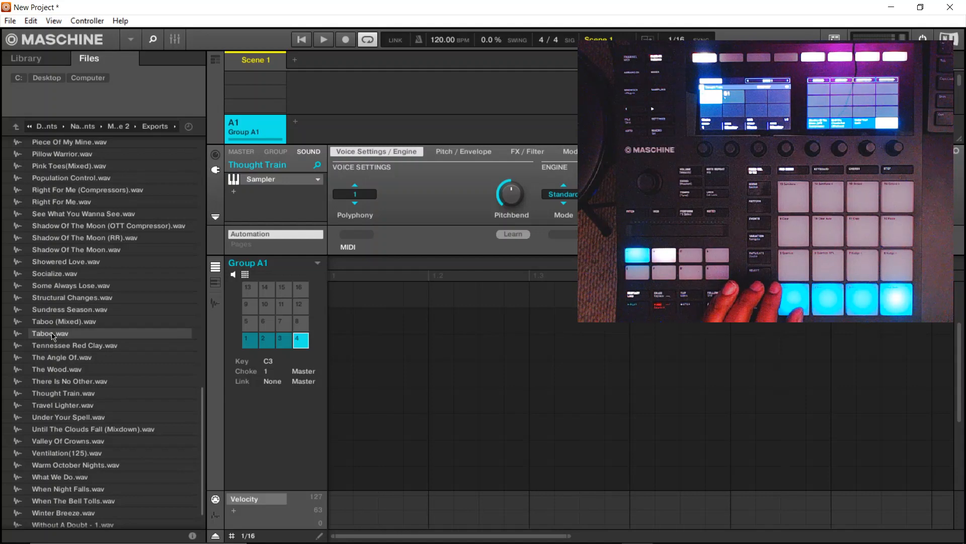
- Load Taboo.wav onto pad 5 and assign that pad to choke group 1
drag(52, 335, 250, 325)
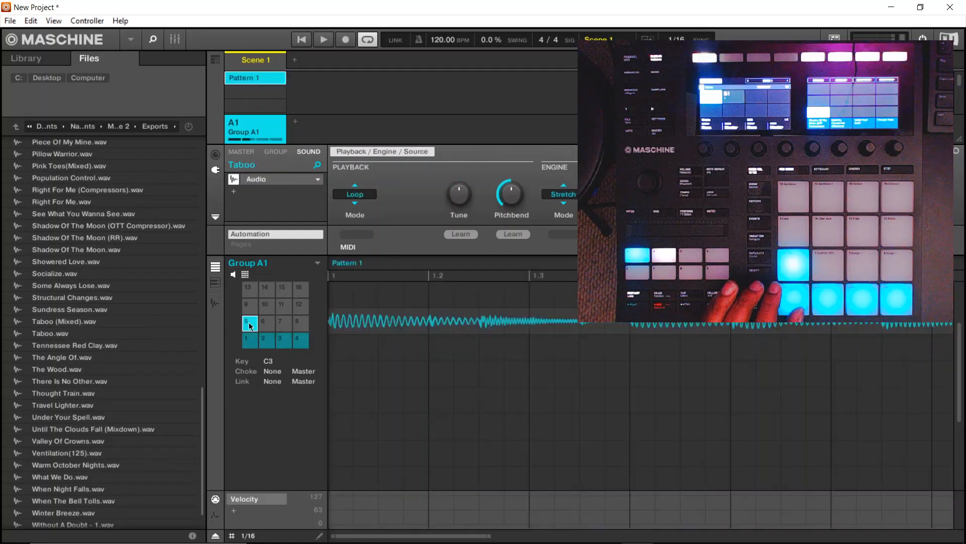
click(273, 372)
click(280, 407)
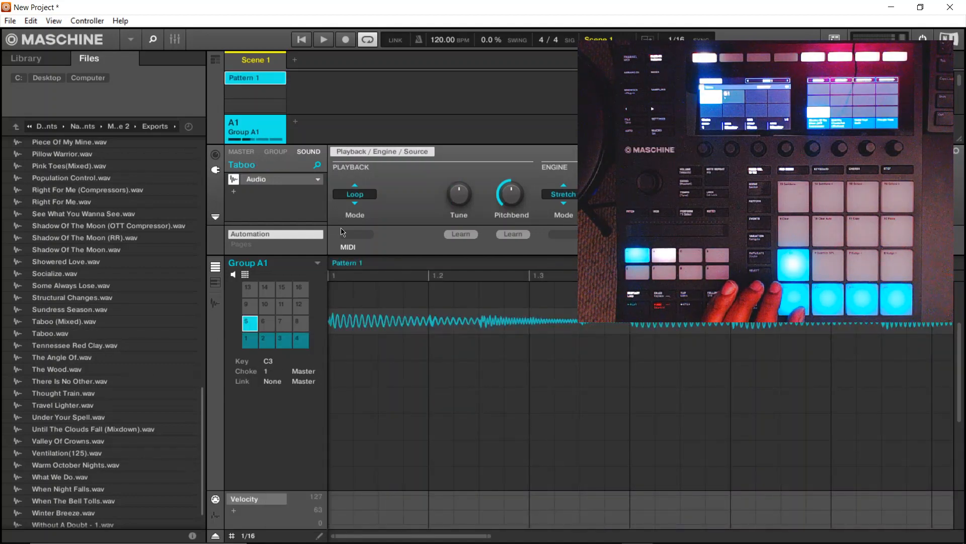
- Replace the Audio plug-in on the Taboo pad with the internal Sampler and set its polyphony to 1
click(319, 181)
mouse_move(350, 205)
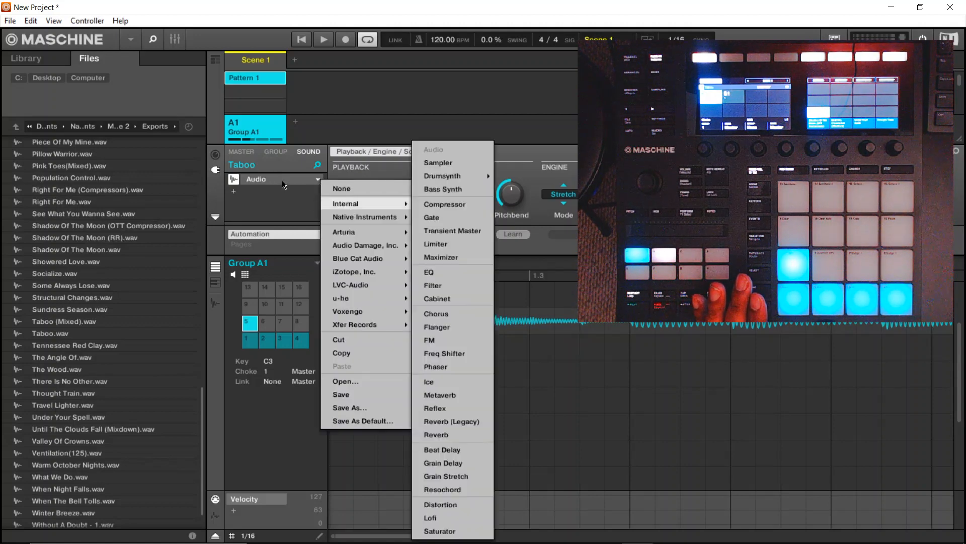
click(436, 163)
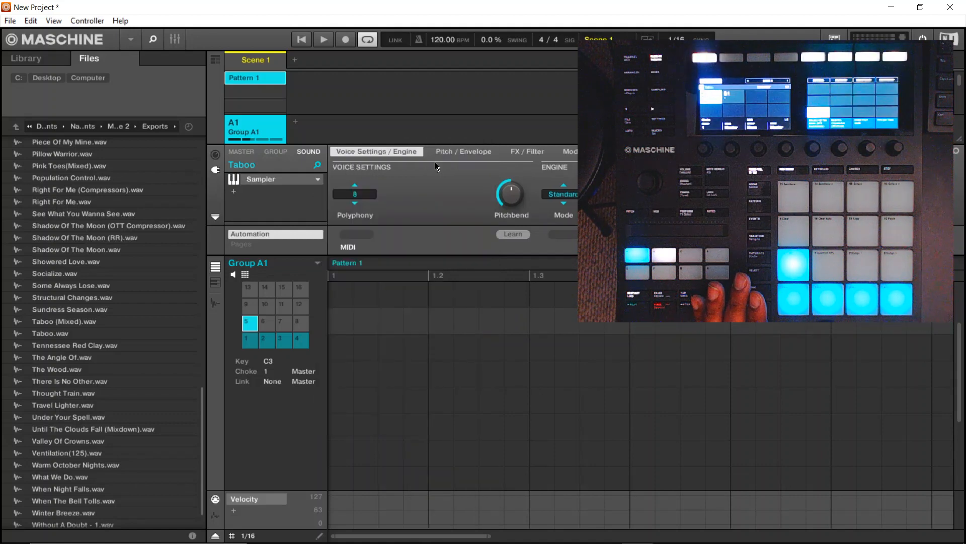
click(355, 196)
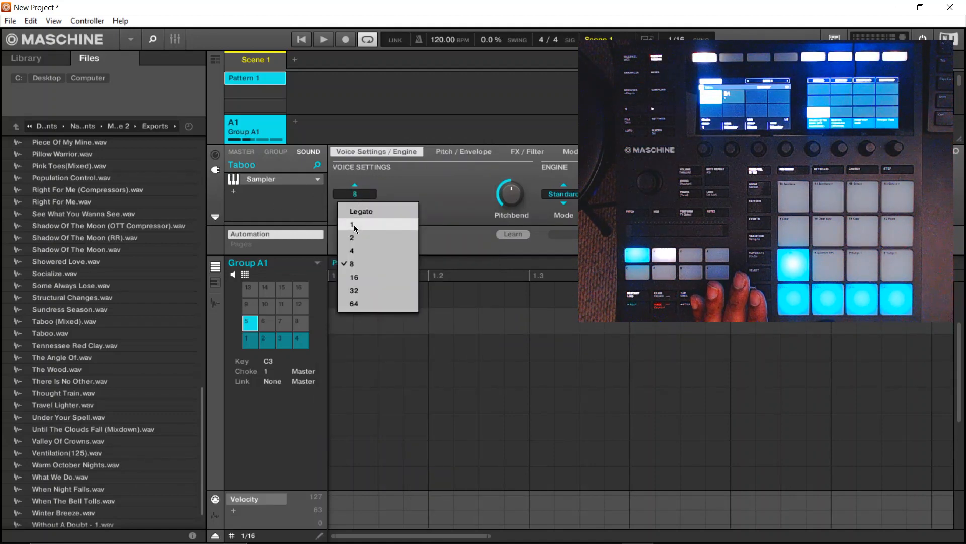
click(355, 225)
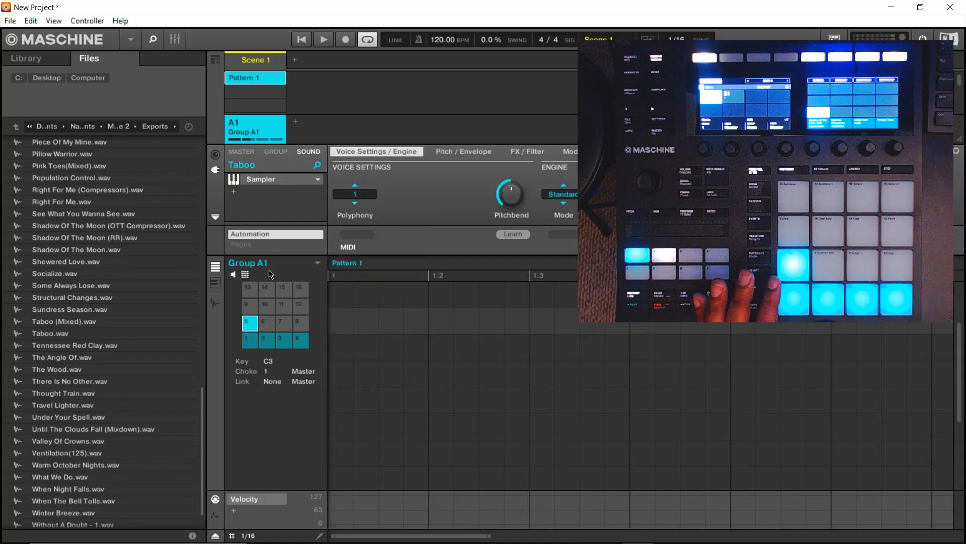
- Change the color of pad 5 to red
right_click(252, 322)
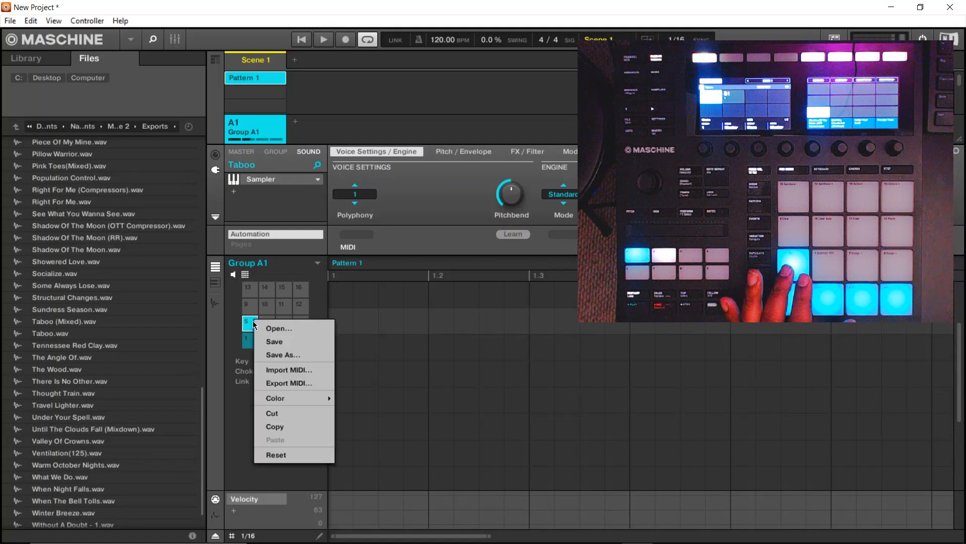
mouse_move(276, 398)
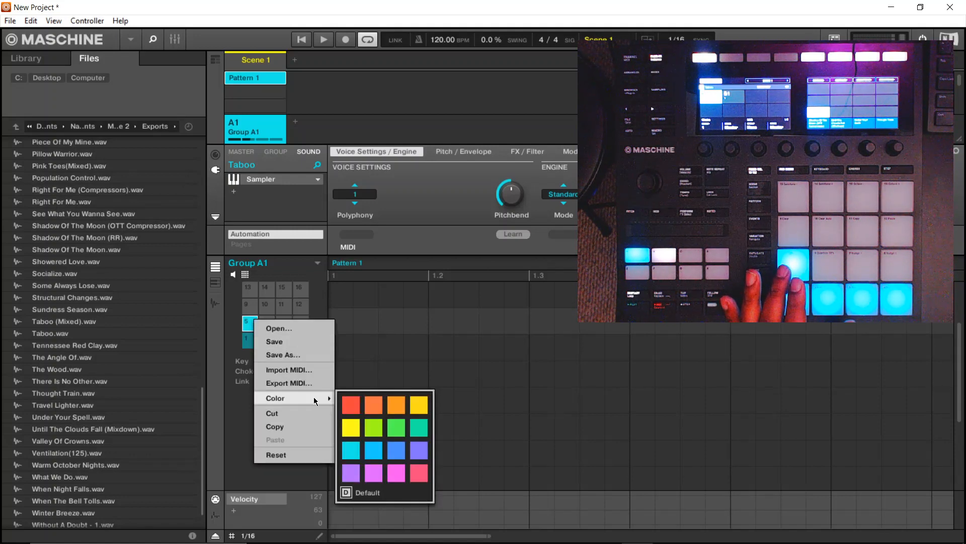
click(351, 405)
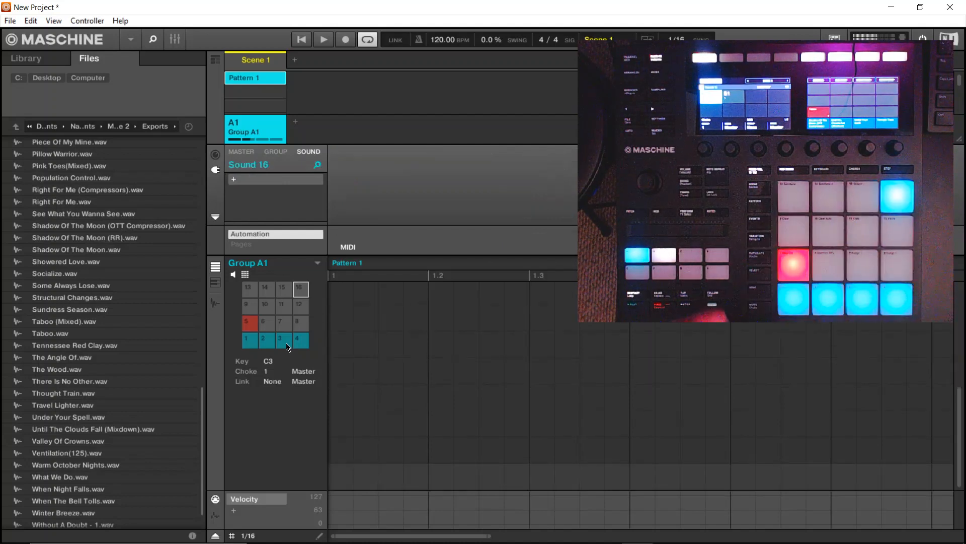
- Load Travel Lighter.wav onto pad 6 and assign that pad to choke group 1
drag(67, 404, 267, 326)
click(271, 373)
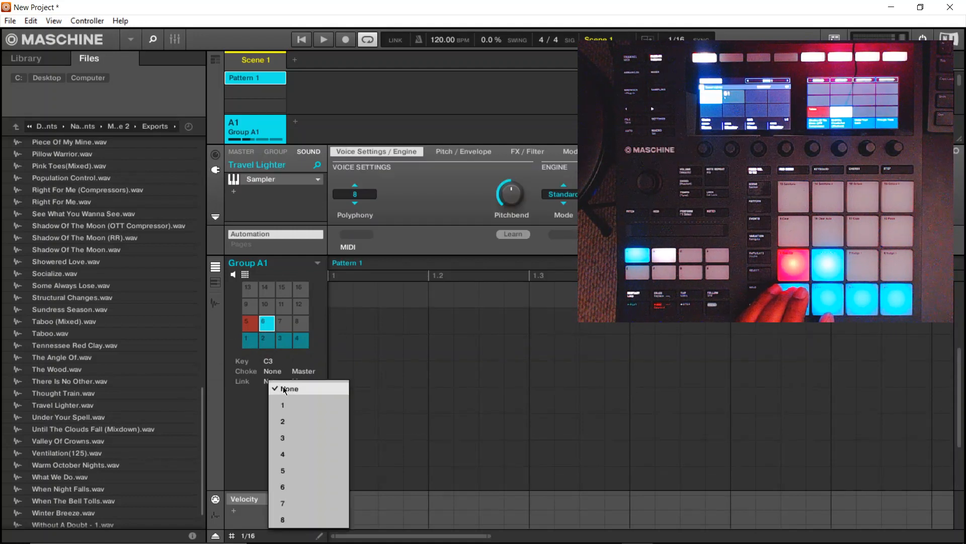
click(286, 404)
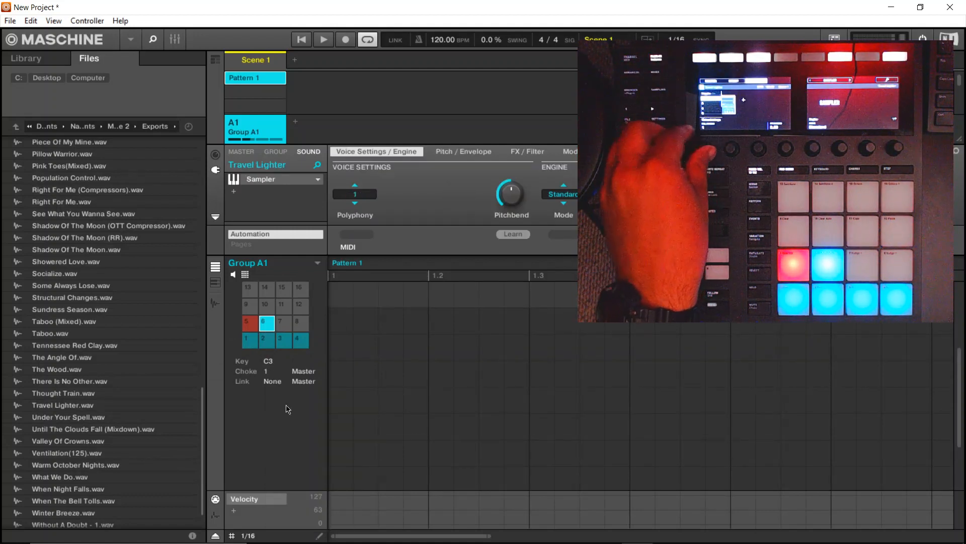
- Change the color of pad 6 to red and show the Travel Lighter waveform in the sample editor's Edit view
right_click(270, 329)
click(366, 410)
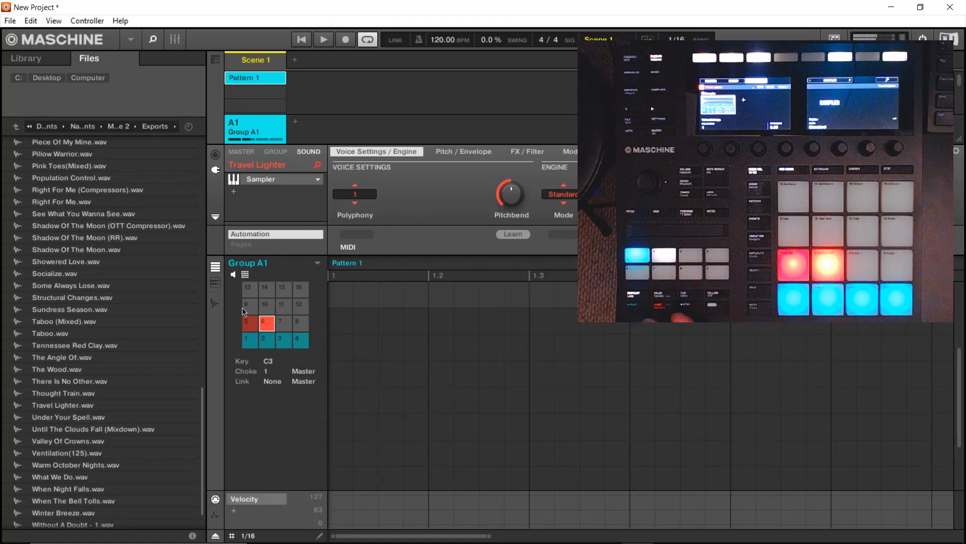
click(216, 303)
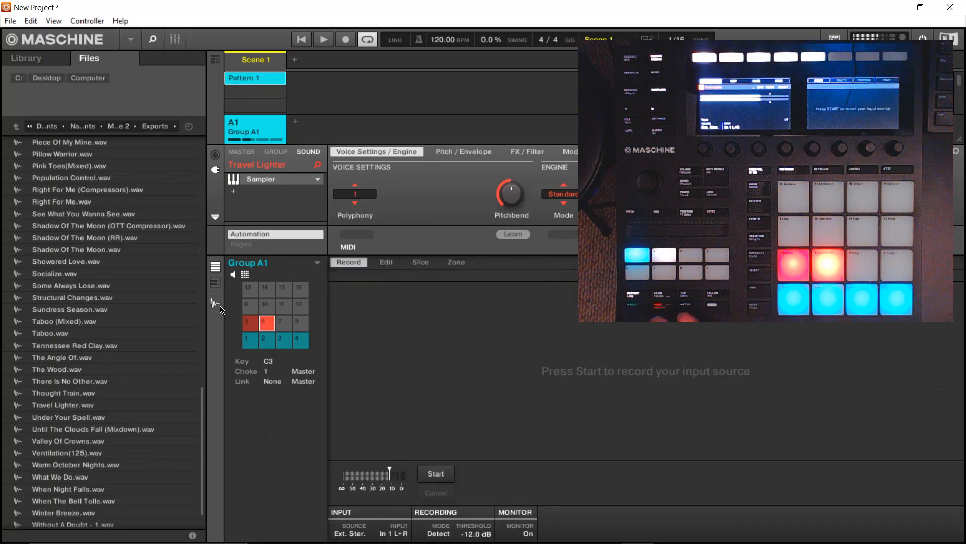
click(386, 262)
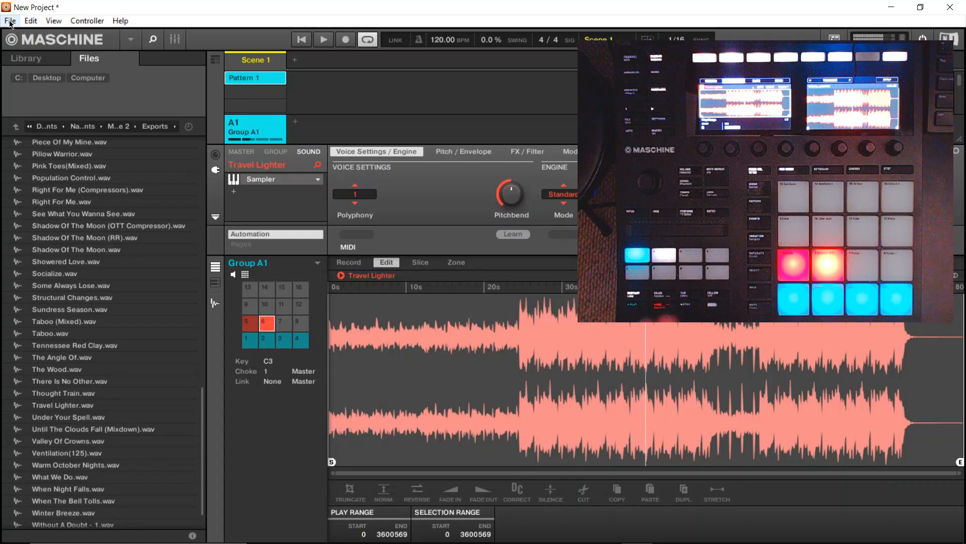
- Add two empty groups, B1 and C1, beside Group A1 and return to Group A1
click(296, 126)
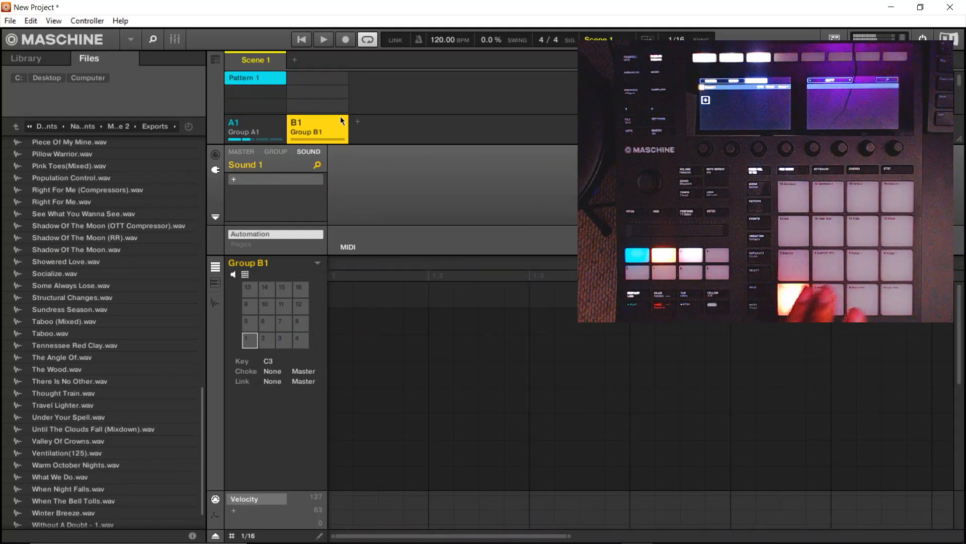
click(357, 121)
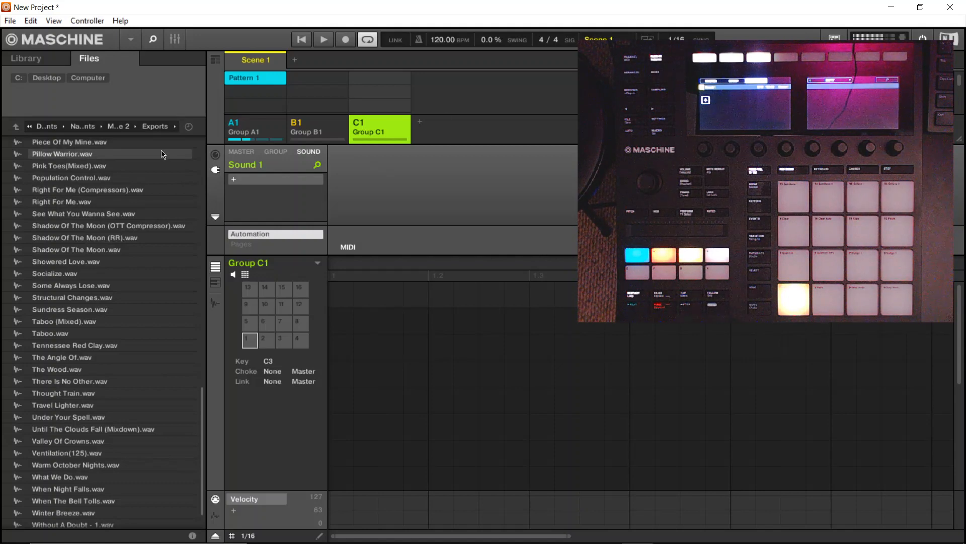
click(256, 127)
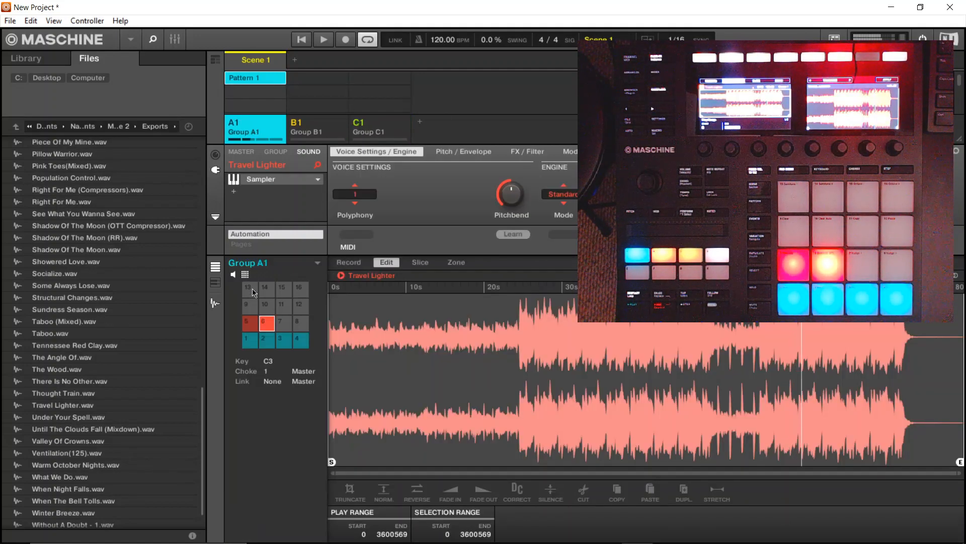